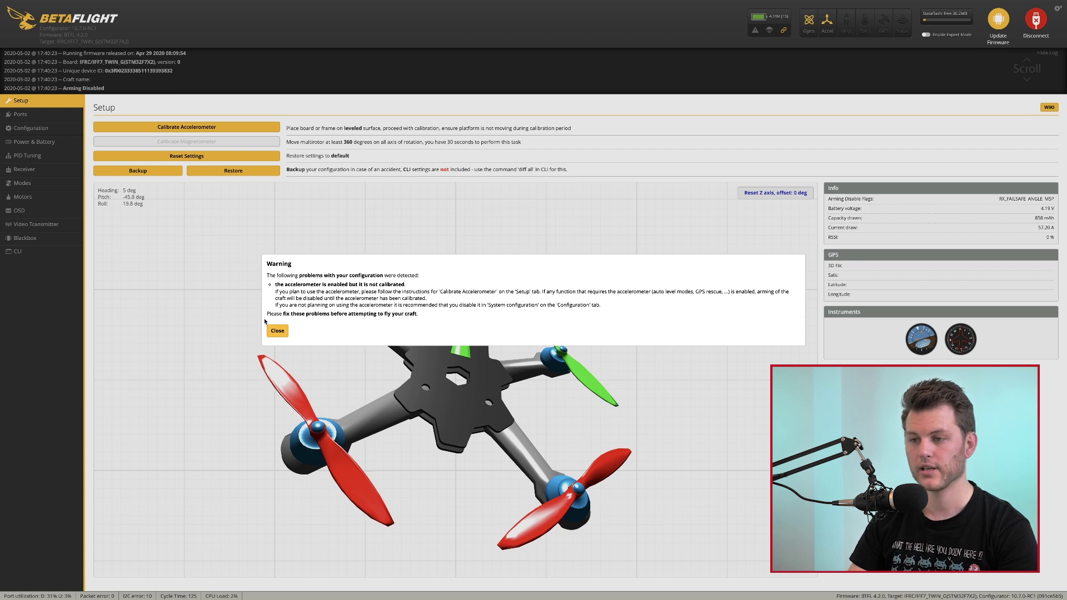
# Dismiss the uncalibrated-accelerometer warning and calibrate the accelerometer with the quad level.
pyautogui.click(279, 331)
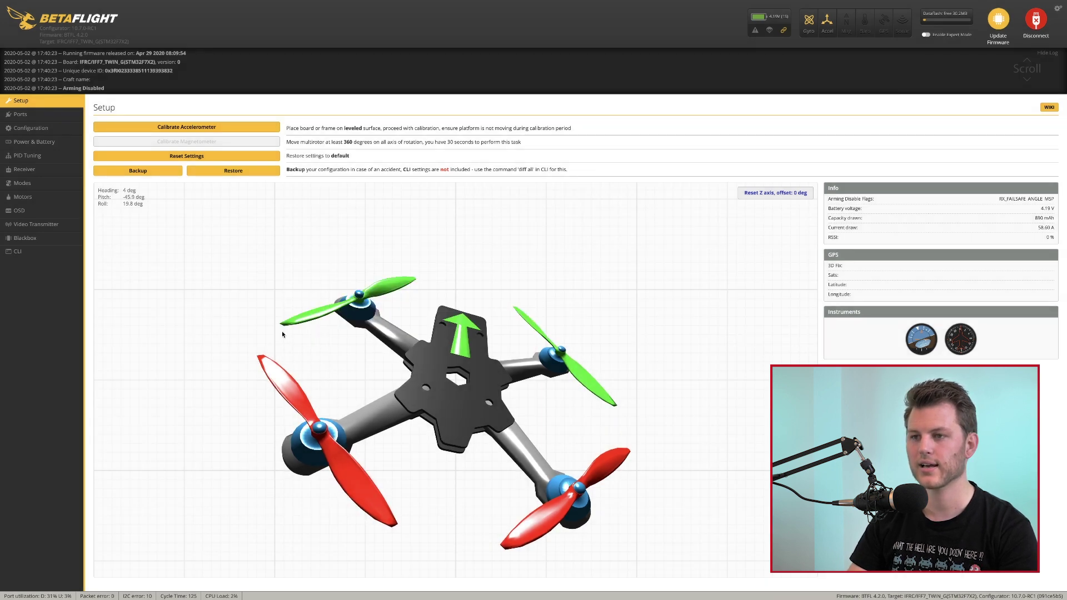
pyautogui.click(200, 126)
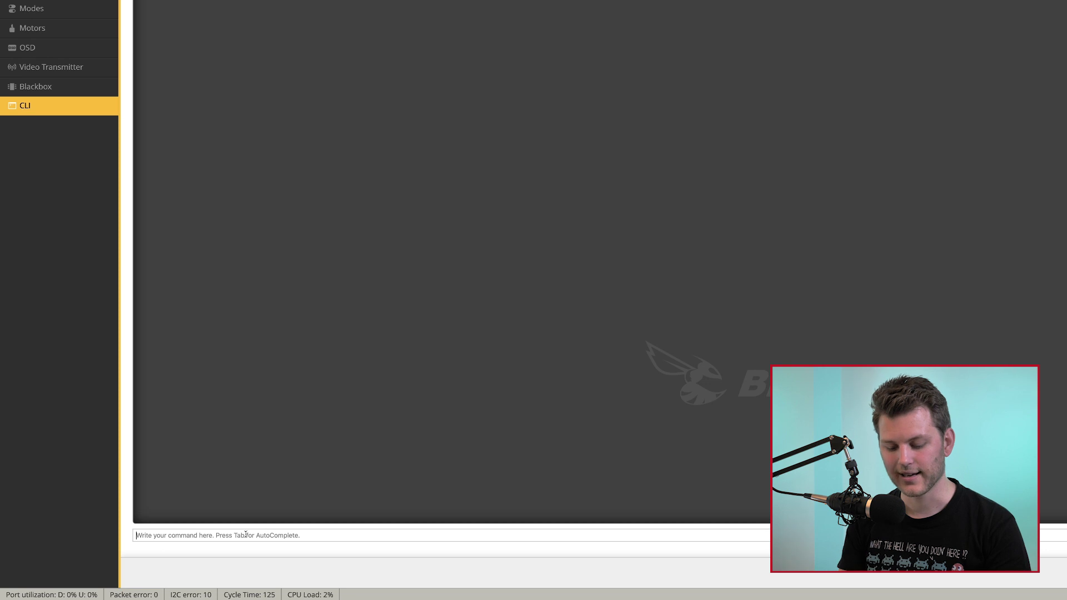
pyautogui.write('tasks')
pyautogui.press('Return')
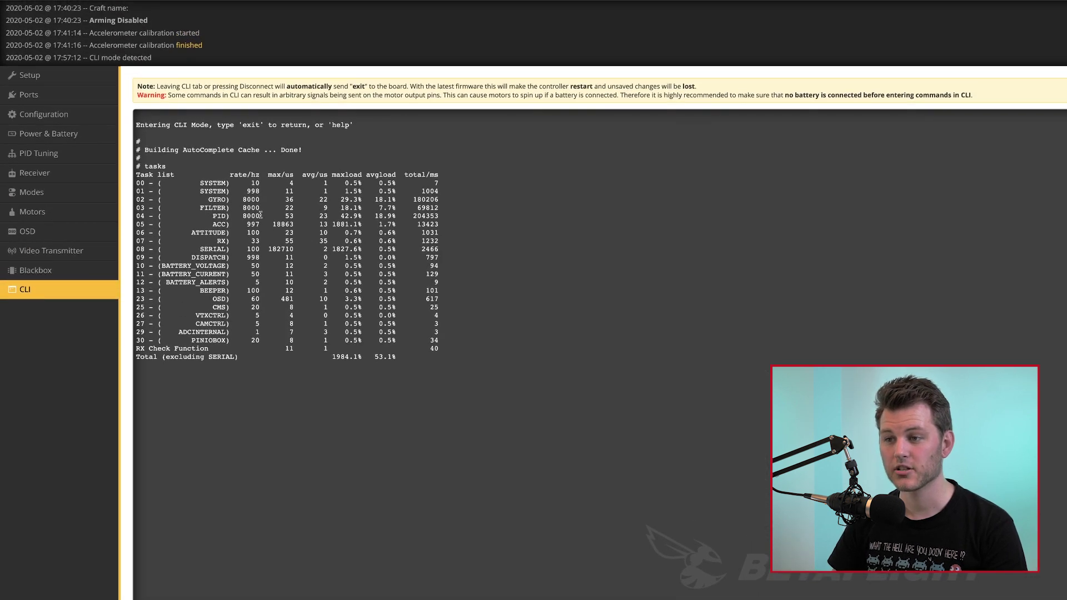
pyautogui.moveTo(260, 215); pyautogui.dragTo(242, 216)
pyautogui.click(251, 216)
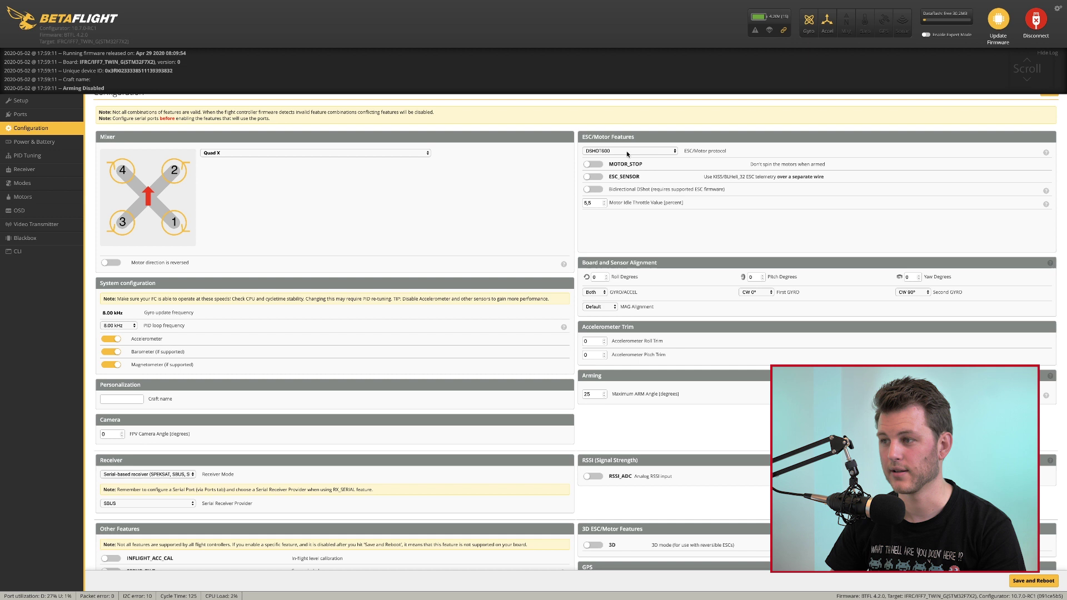
# Switch on Bidirectional DShot in the ESC/Motor Features panel, with motor poles at 14.
pyautogui.click(593, 190)
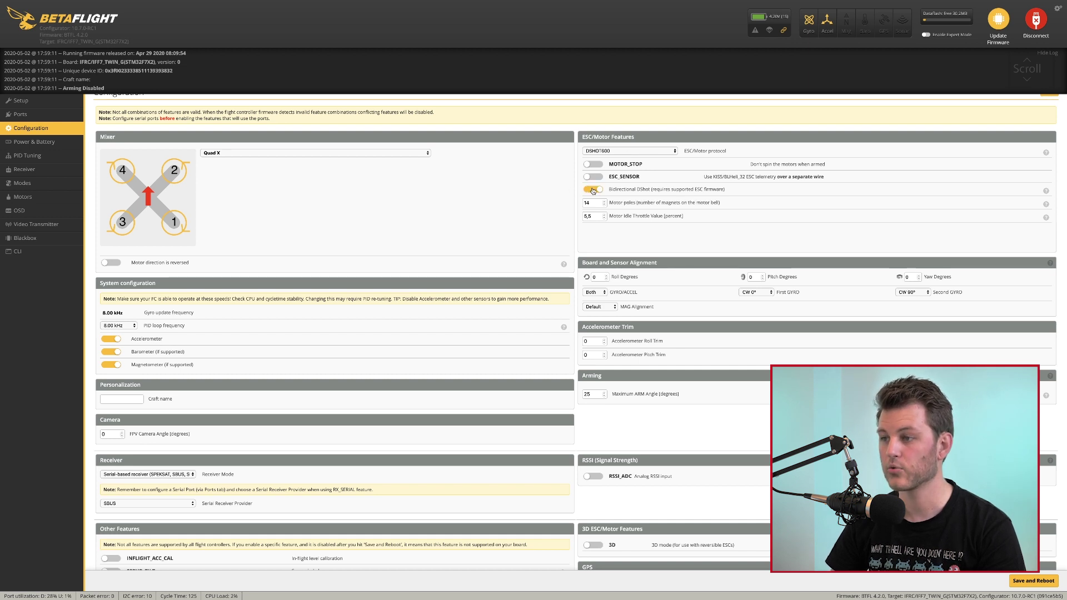
pyautogui.scroll(-1, 595, 192)
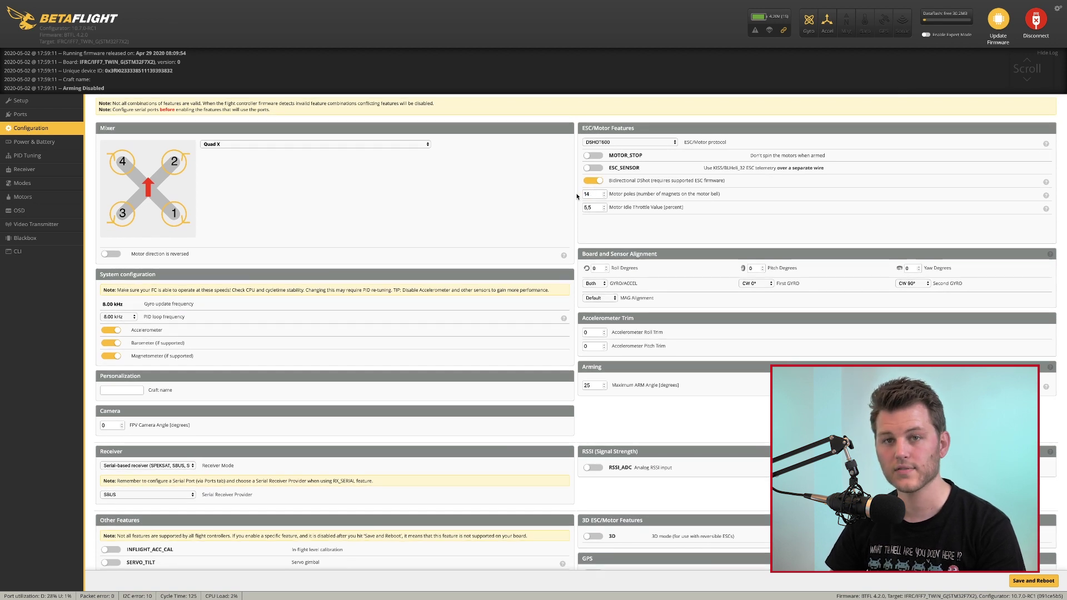
pyautogui.scroll(-1, 577, 197)
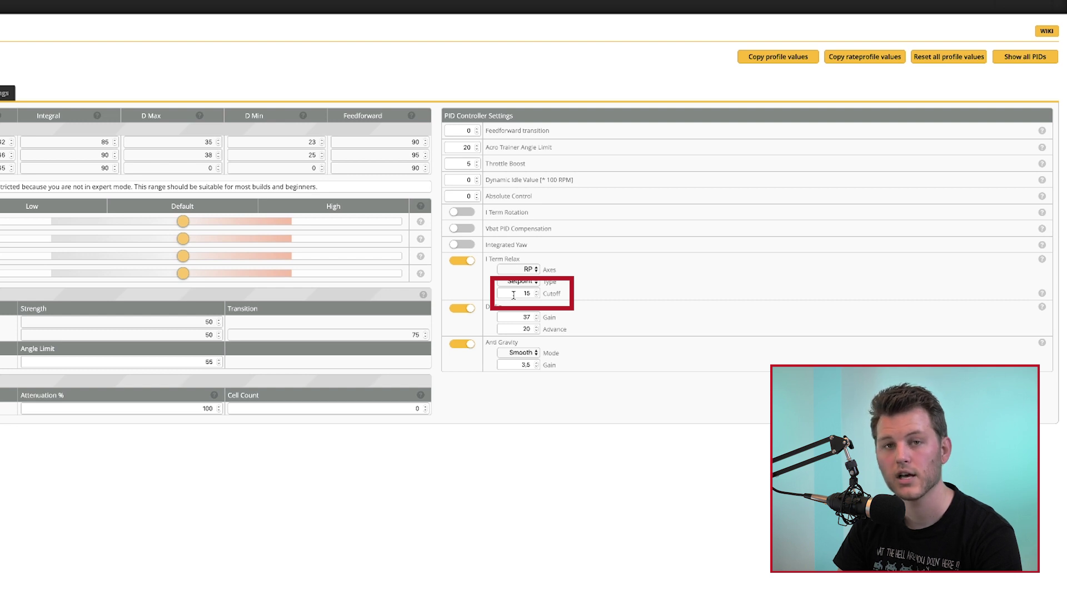
# Select the I Term Relax Cutoff value of 15 so it can be replaced with 10.
pyautogui.doubleClick(513, 296)
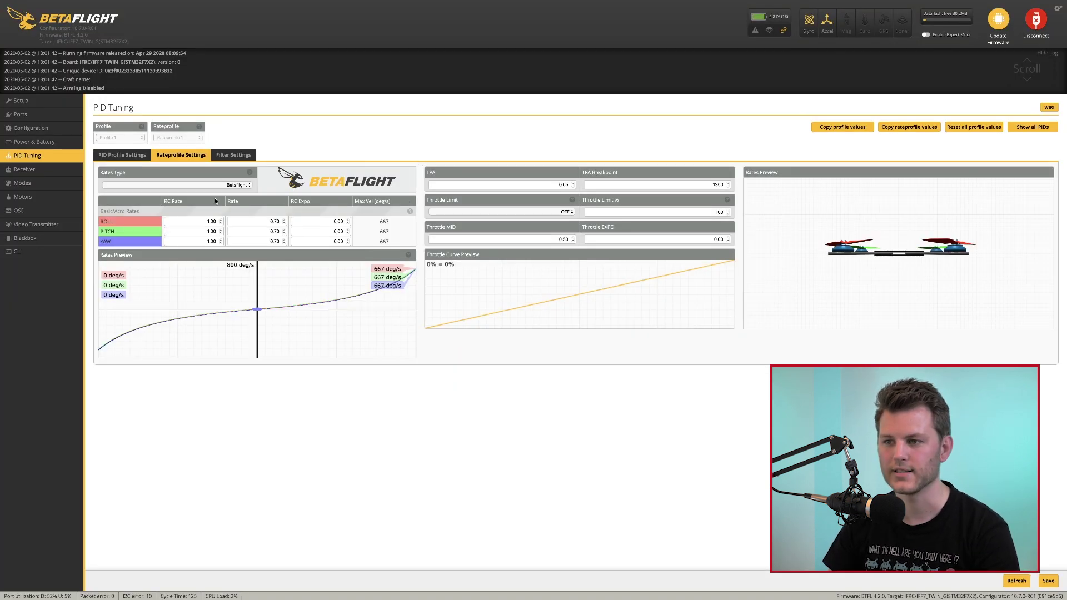
# Switch the rates type to Actual and confirm the change.
pyautogui.click(249, 186)
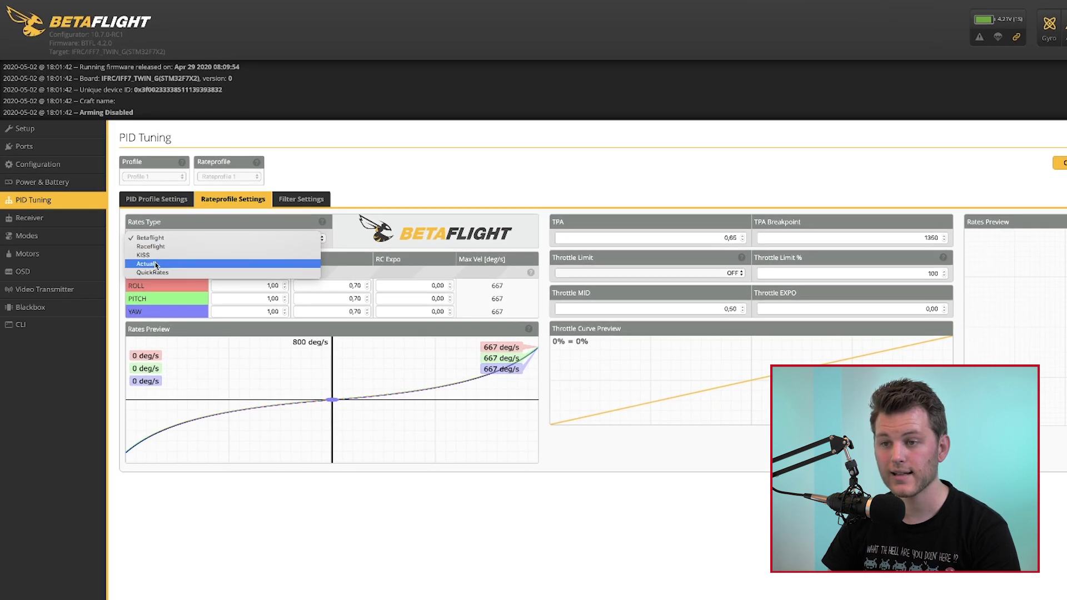
pyautogui.click(193, 263)
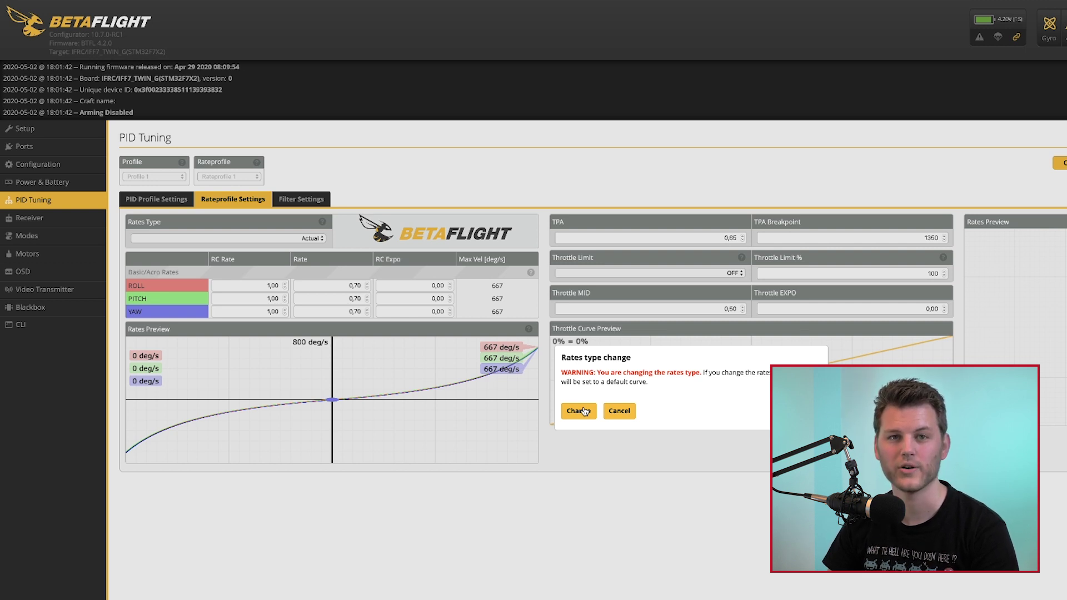
pyautogui.click(584, 411)
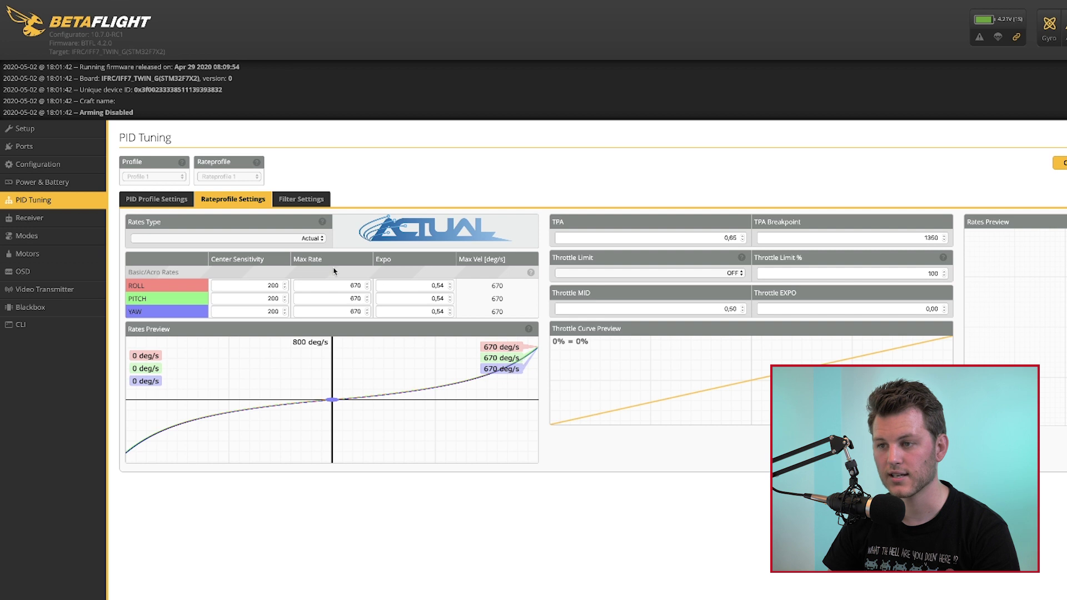
# Raise the ROLL max rate to 900 deg/s and select the PITCH max rate for editing.
pyautogui.moveTo(343, 286); pyautogui.dragTo(390, 286)
pyautogui.write('9')
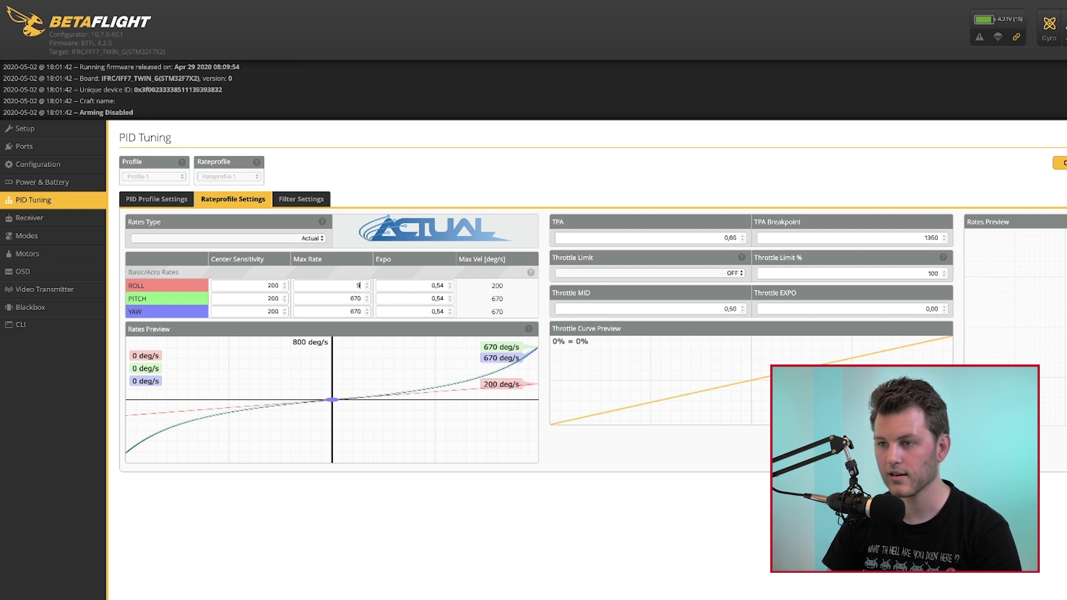
pyautogui.write('00')
pyautogui.click(333, 299)
pyautogui.doubleClick(333, 299)
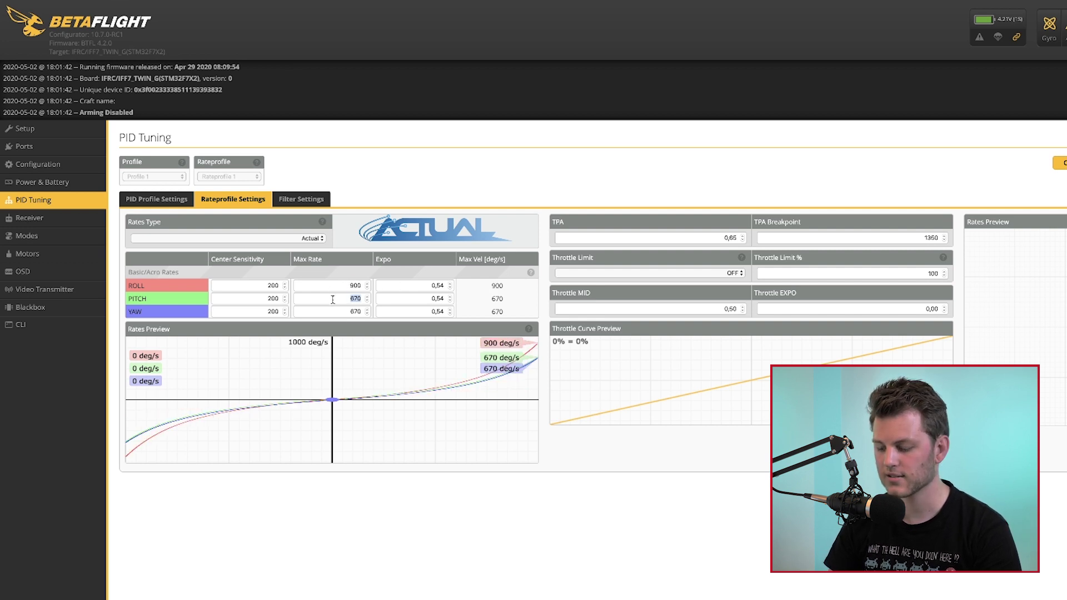
pyautogui.write('900')
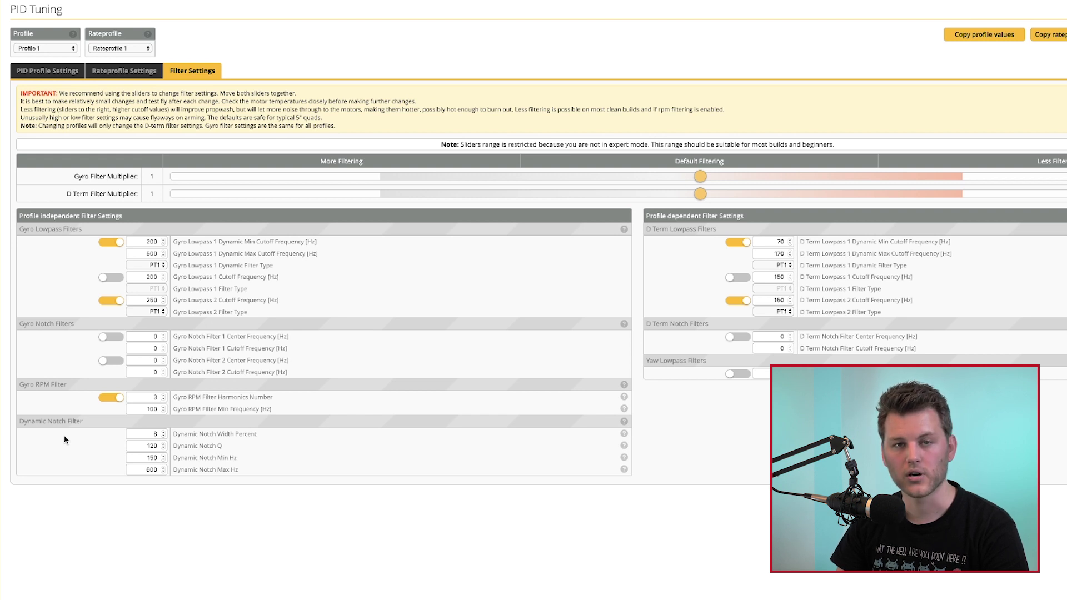
# Check the Dynamic Notch Min and Max Hz values and set Dynamic Notch Q to 25.
pyautogui.doubleClick(145, 458)
pyautogui.write('90')
pyautogui.doubleClick(148, 470)
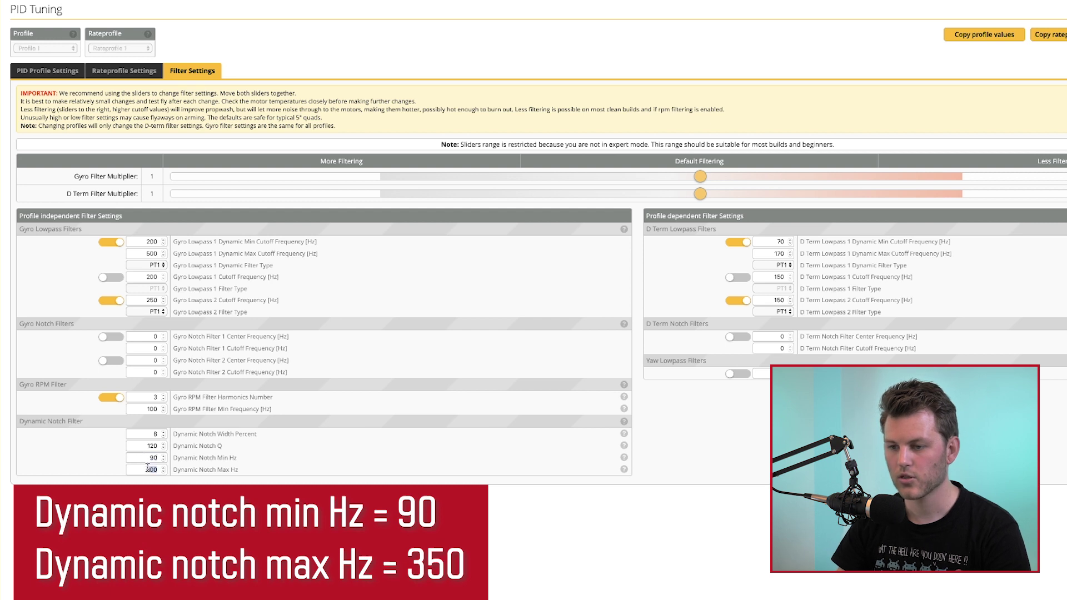
pyautogui.write('350')
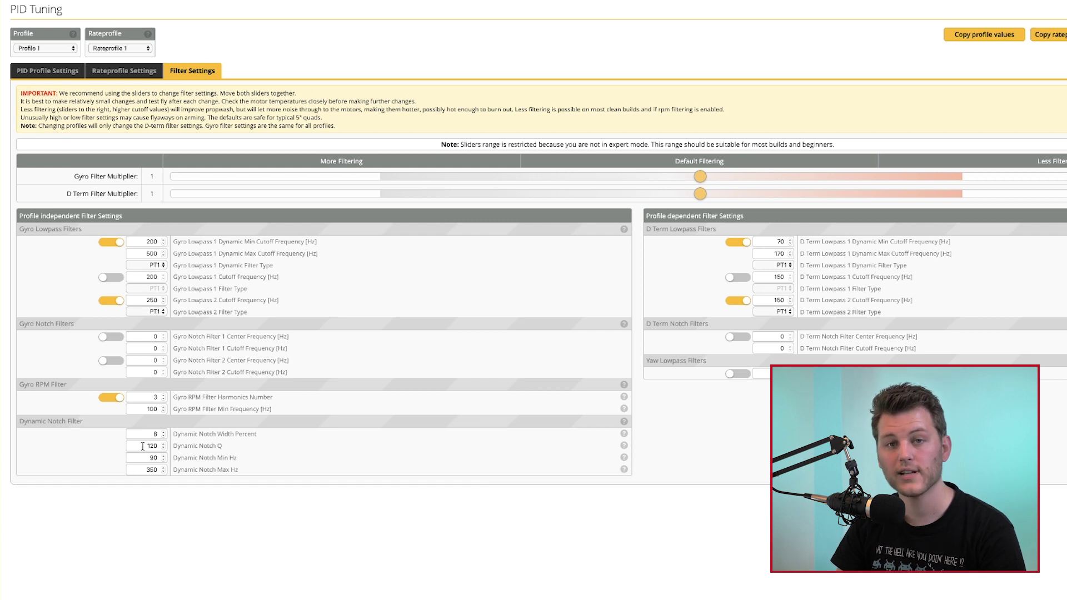
pyautogui.doubleClick(143, 447)
pyautogui.write('25')
pyautogui.click(175, 479)
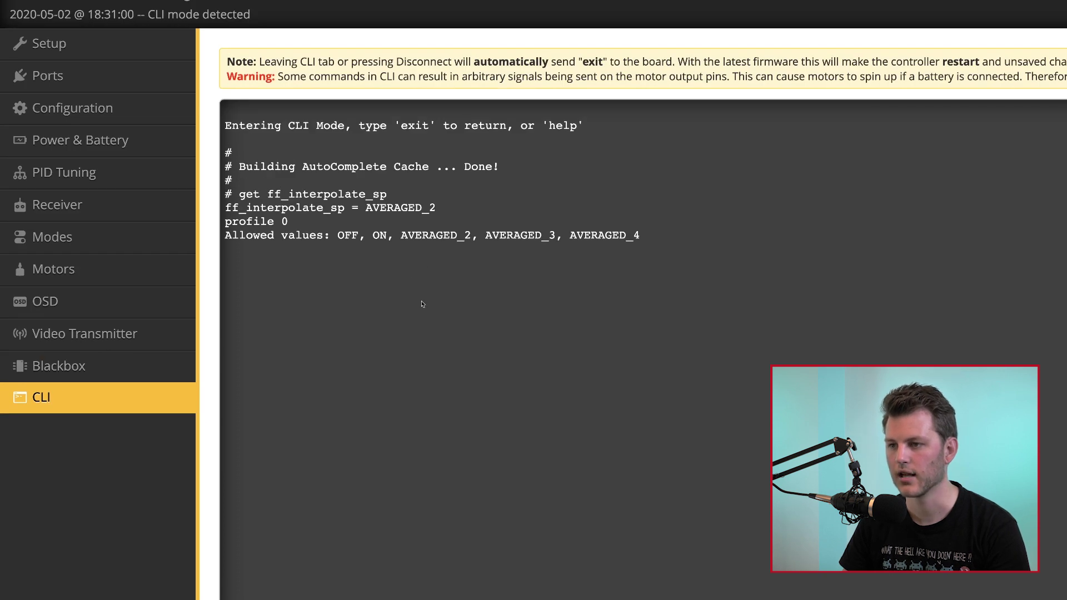
pyautogui.write('set inter')
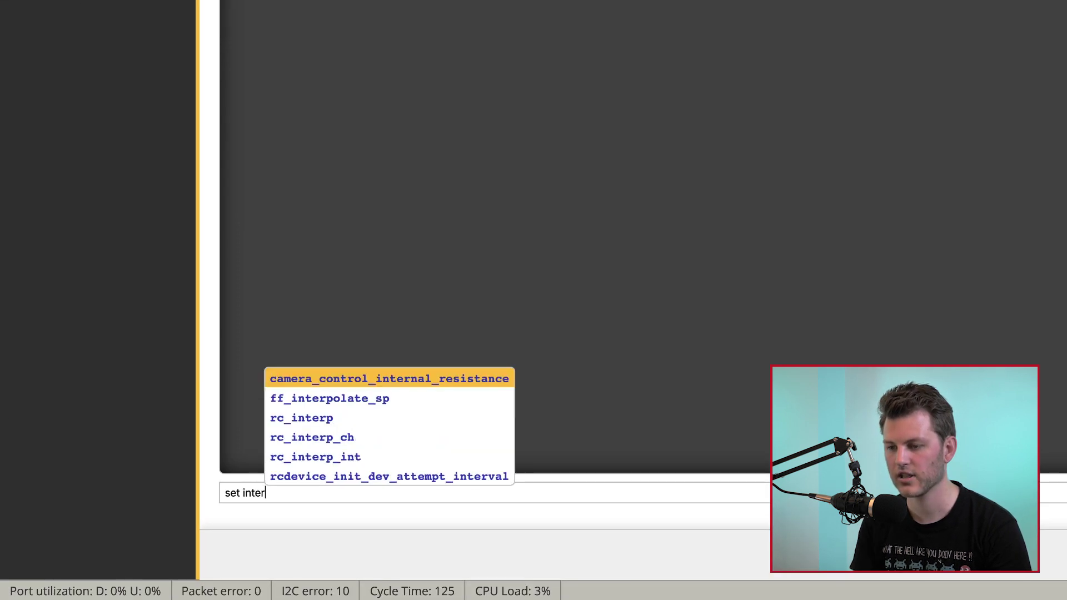
# In the CLI, autocomplete ff_interpolate_sp and move the value choice to AVERAGED_4.
pyautogui.press('Down')
pyautogui.press('Return')
pyautogui.write('=')
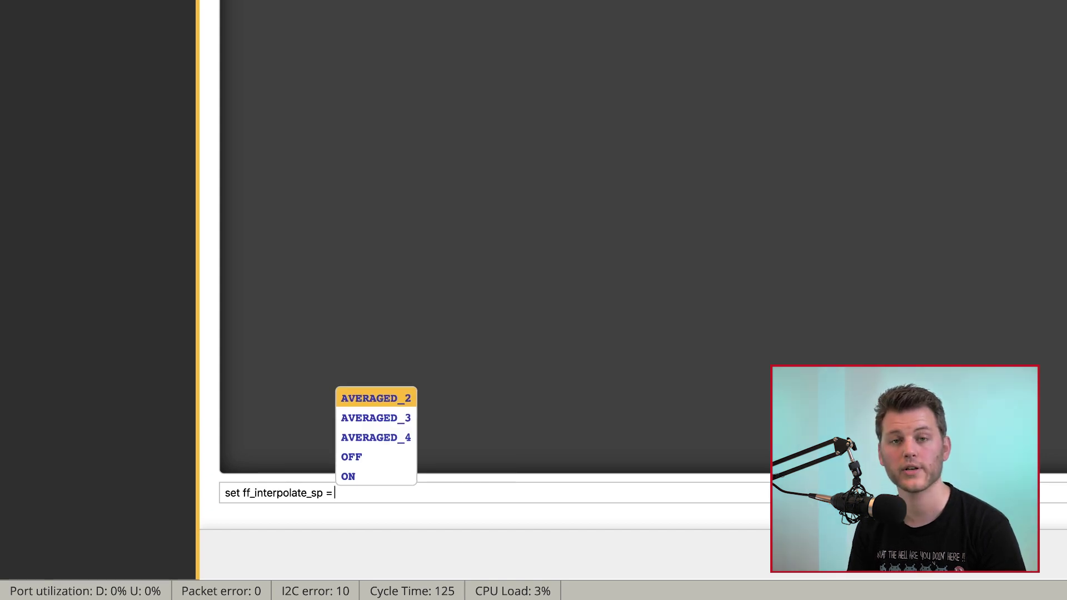
pyautogui.press('Down')
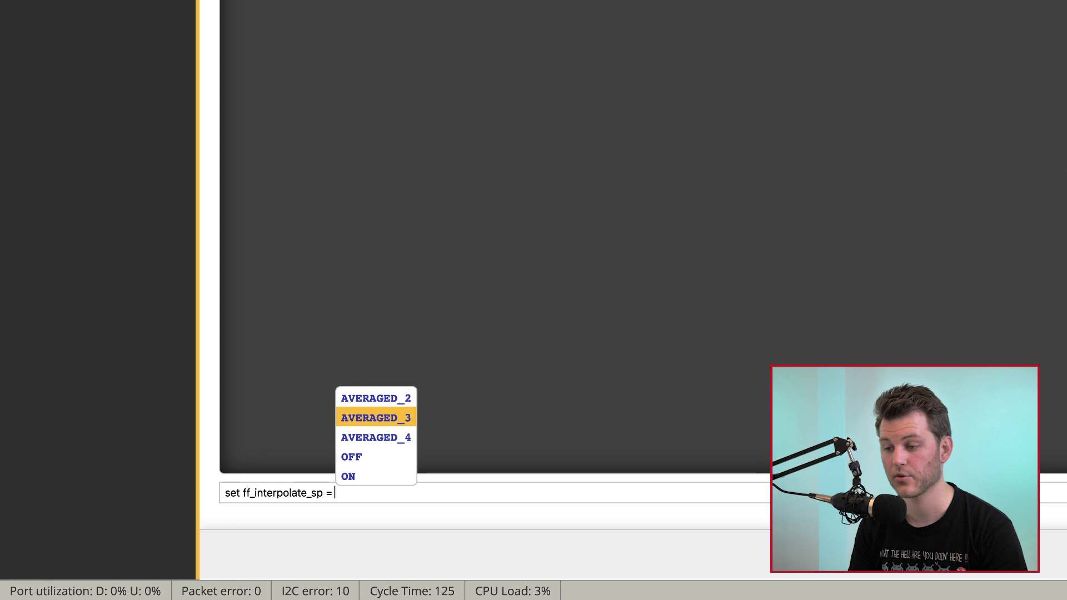
pyautogui.press('Down')
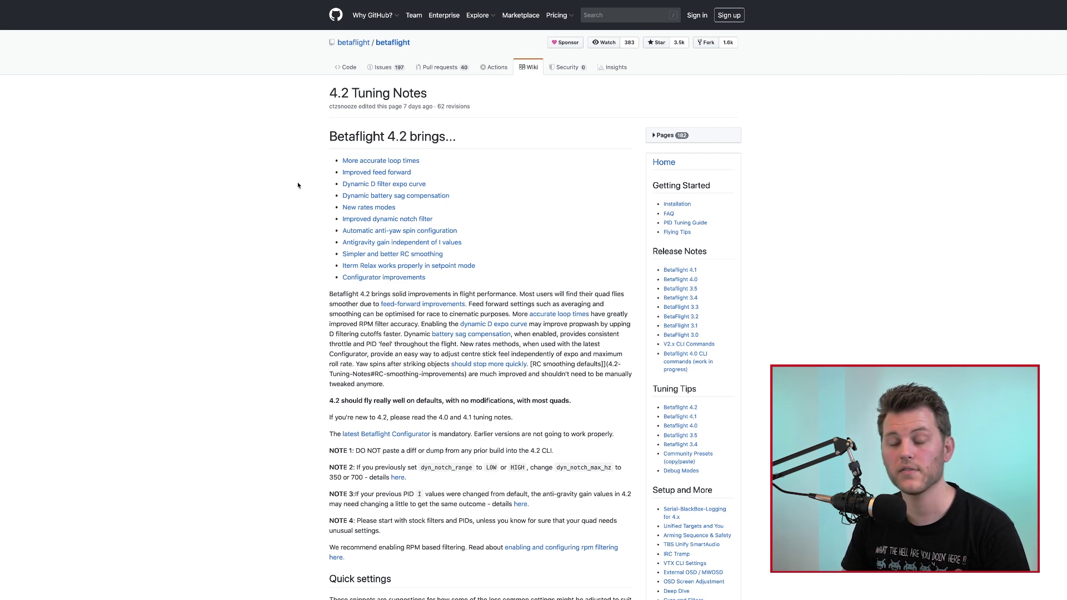
pyautogui.scroll(-1, 298, 185)
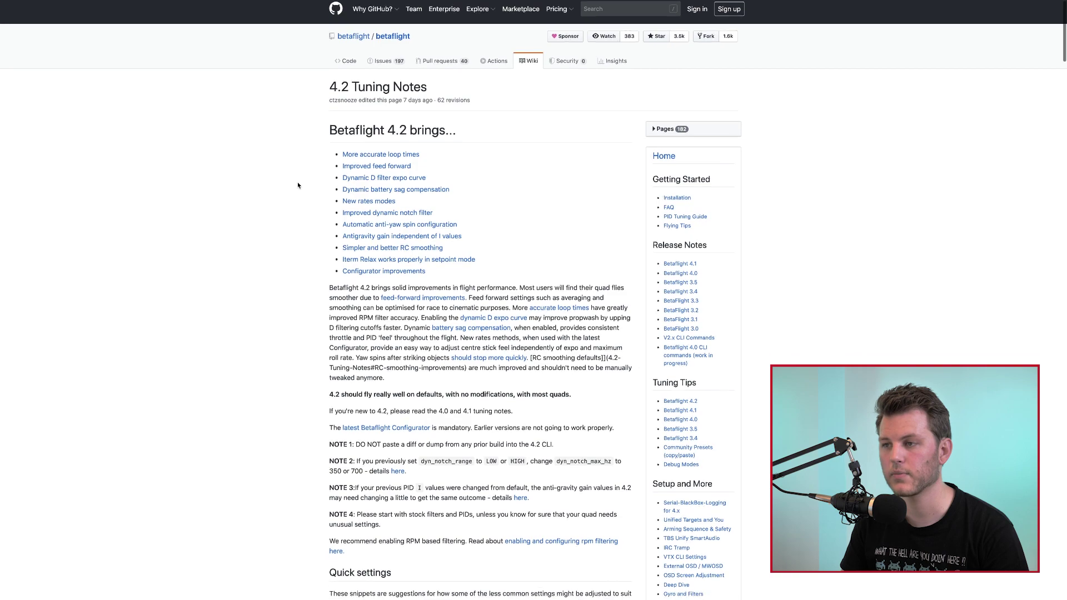
pyautogui.scroll(-1, 298, 186)
pyautogui.scroll(-1, 297, 186)
pyautogui.scroll(-1, 298, 186)
pyautogui.scroll(-1, 298, 186)
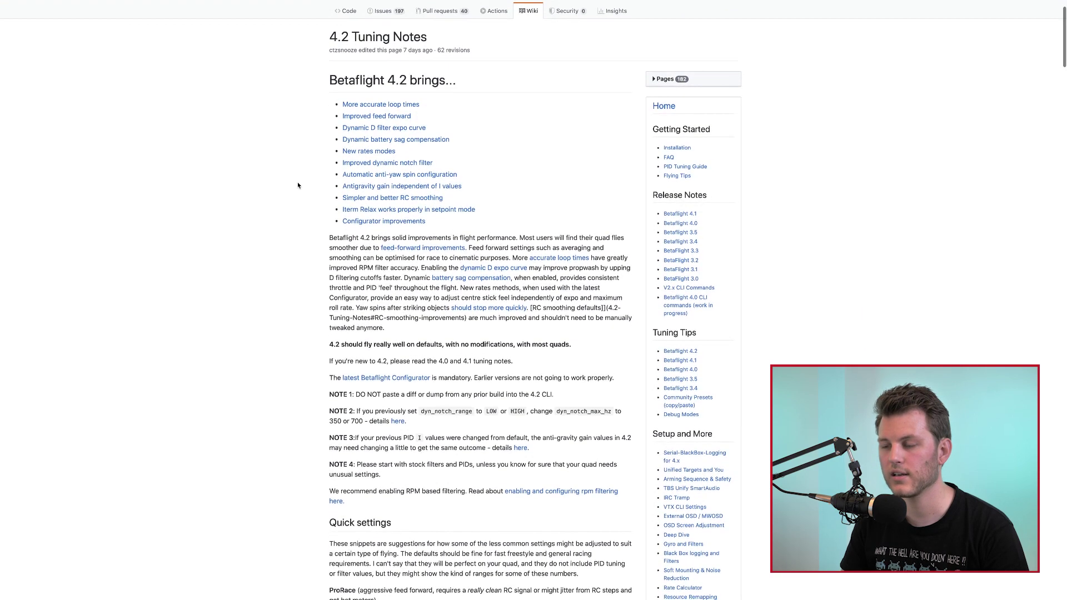
pyautogui.scroll(-1, 298, 185)
pyautogui.scroll(-1, 298, 185)
pyautogui.scroll(-3, 297, 186)
pyautogui.scroll(-3, 297, 186)
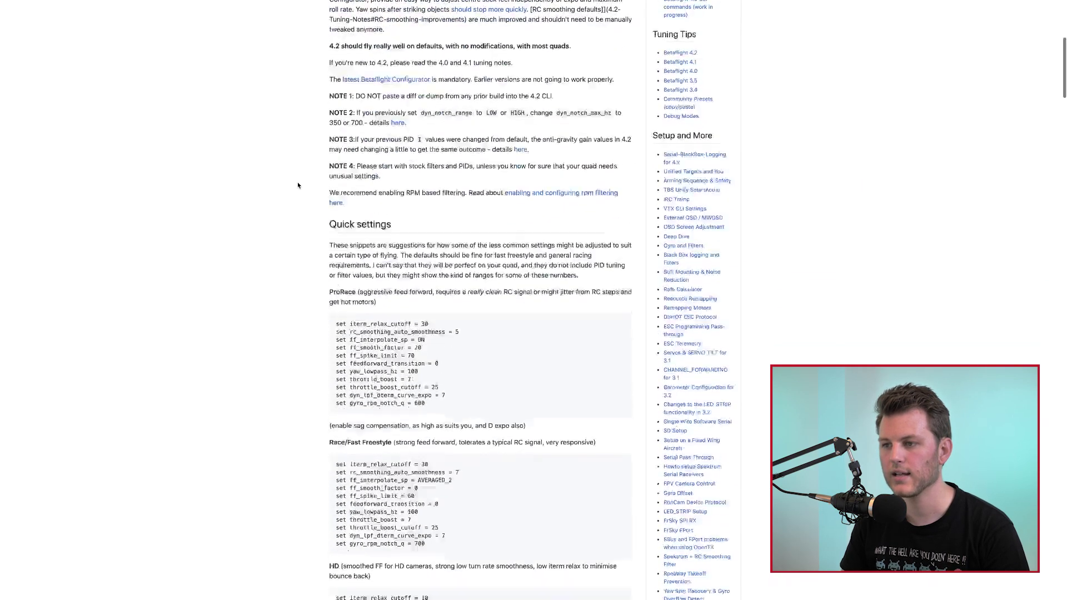
pyautogui.scroll(-3, 298, 185)
pyautogui.scroll(-1, 306, 162)
pyautogui.scroll(-1, 305, 159)
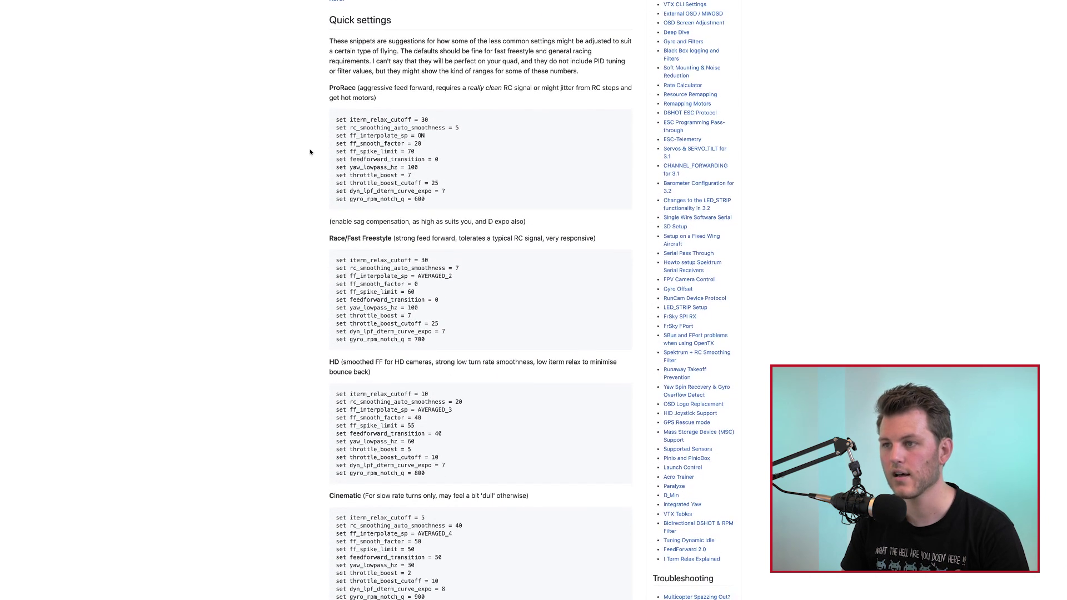
pyautogui.scroll(-2, 302, 118)
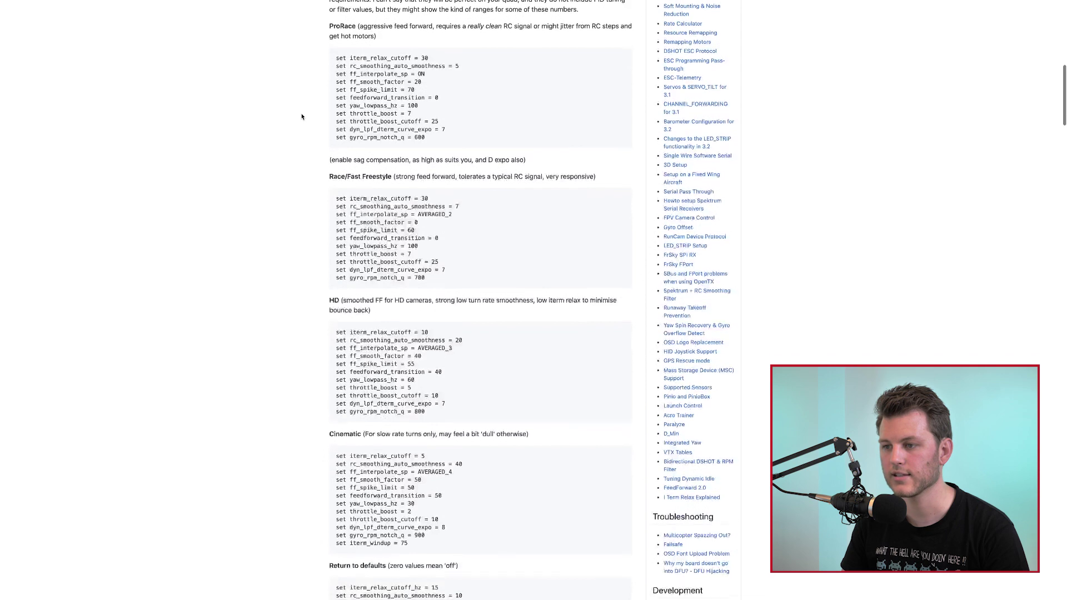
pyautogui.scroll(-3, 302, 117)
pyautogui.scroll(-3, 302, 117)
pyautogui.scroll(-4, 302, 117)
pyautogui.scroll(-2, 302, 116)
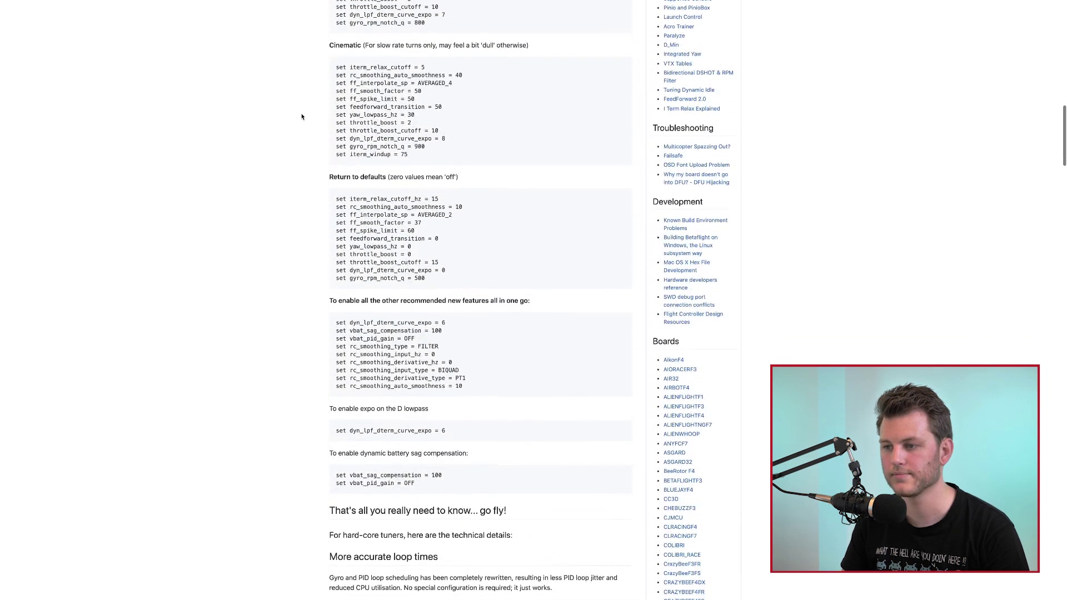
pyautogui.scroll(-10, 306, 91)
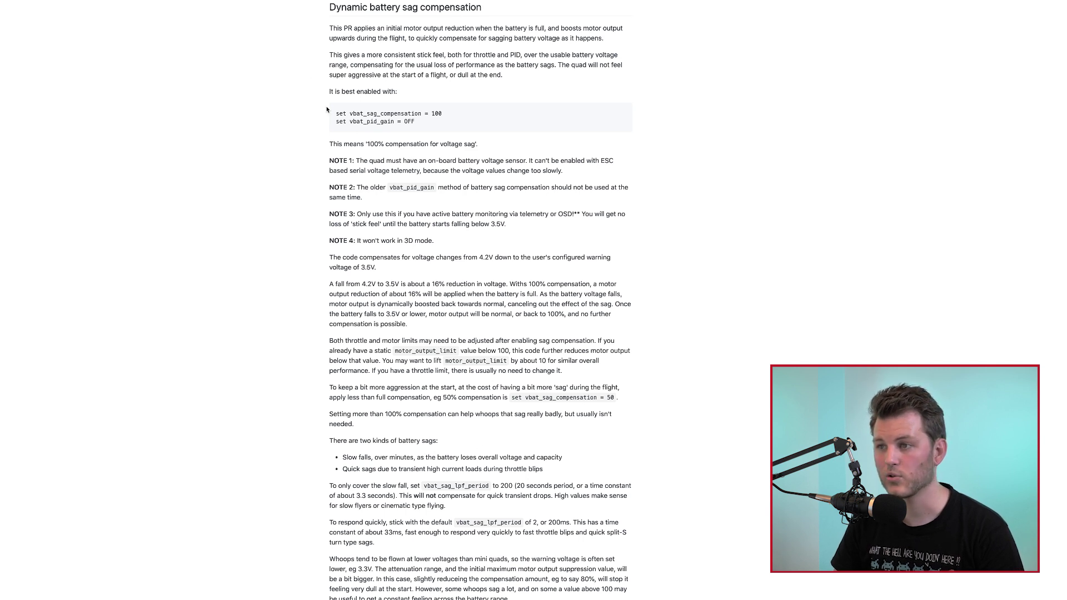
# Highlight the two vbat_sag_compensation commands in the battery sag section.
pyautogui.moveTo(335, 112); pyautogui.dragTo(431, 121)
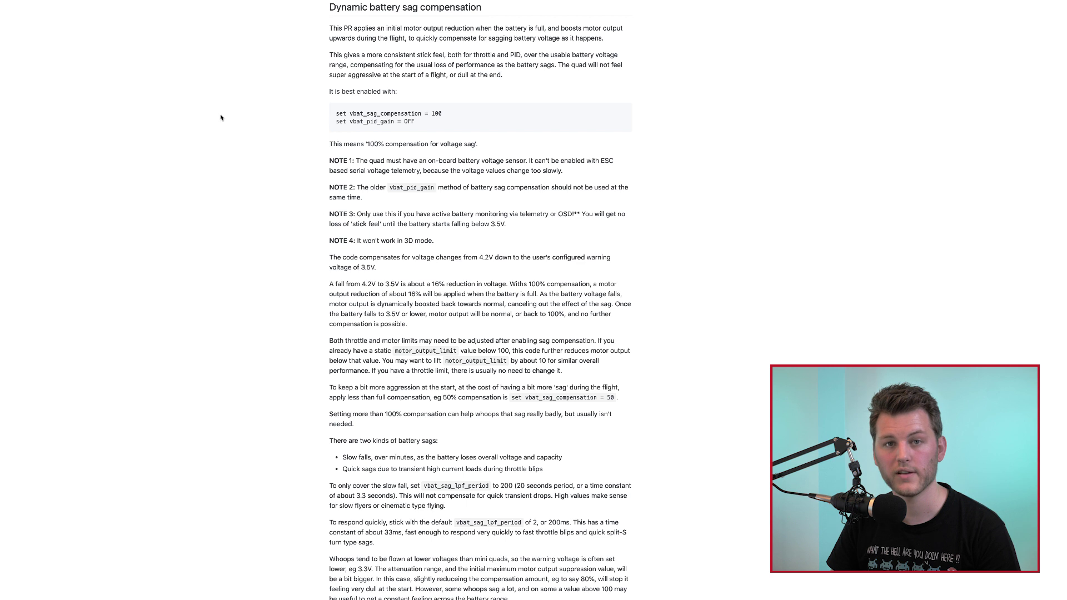
pyautogui.press('Home')
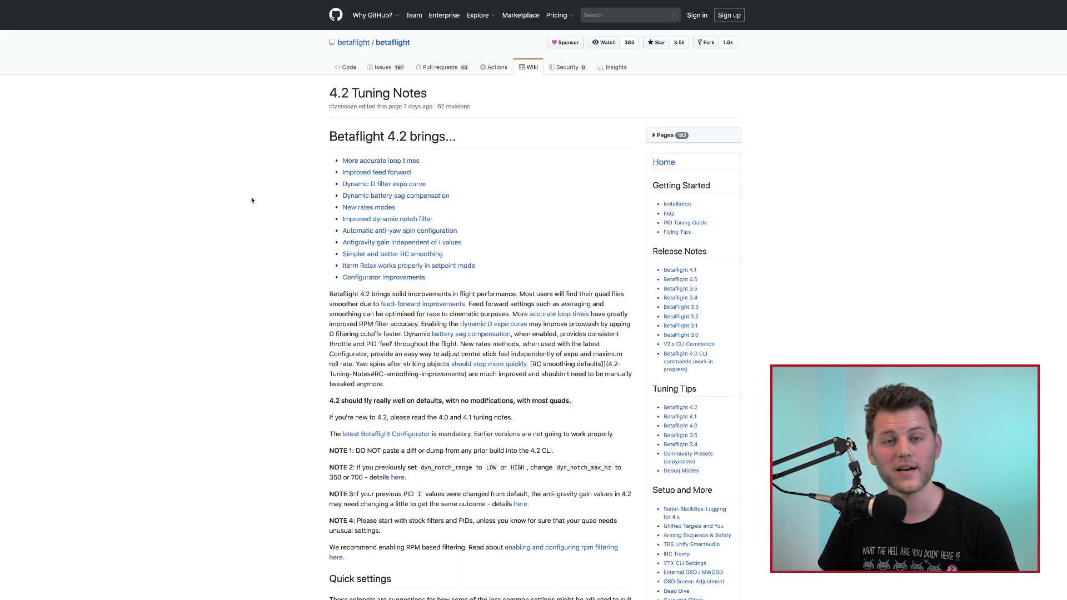